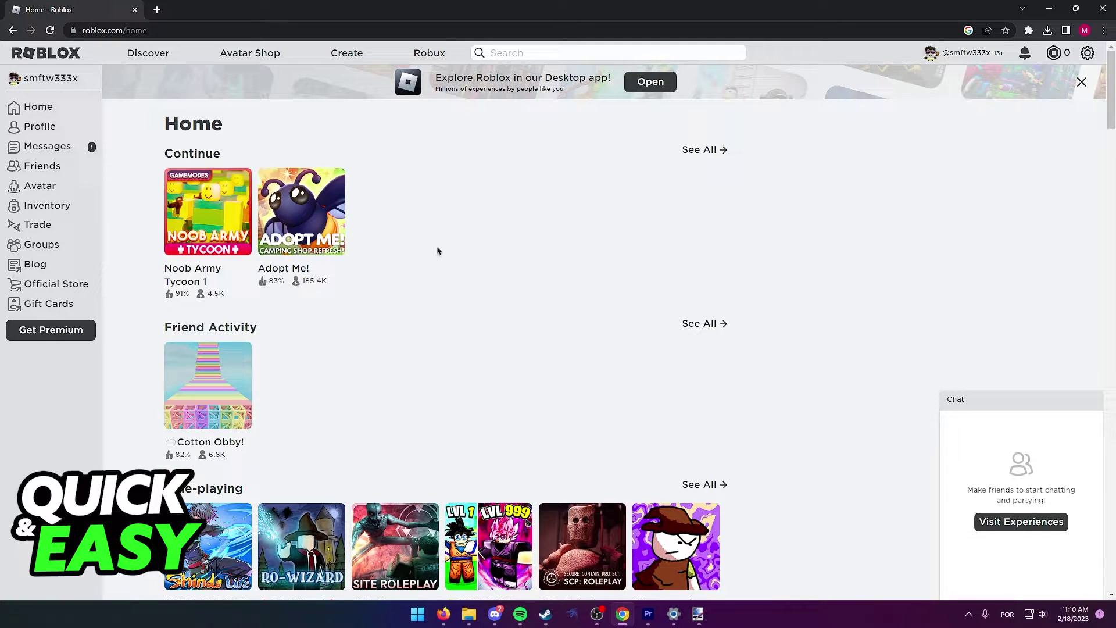
# - Open Noob Army Tycoon 1's server lists and the '...' menu of private server 34234234
pyautogui.click(220, 268)
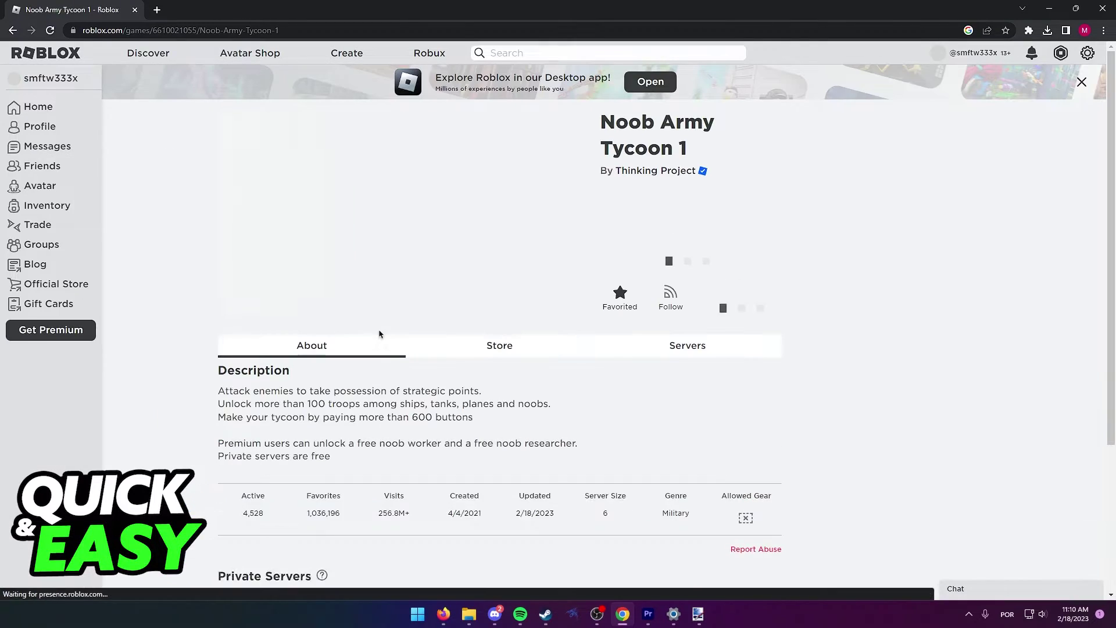
pyautogui.scroll(-3, 588, 180)
pyautogui.scroll(3, 589, 179)
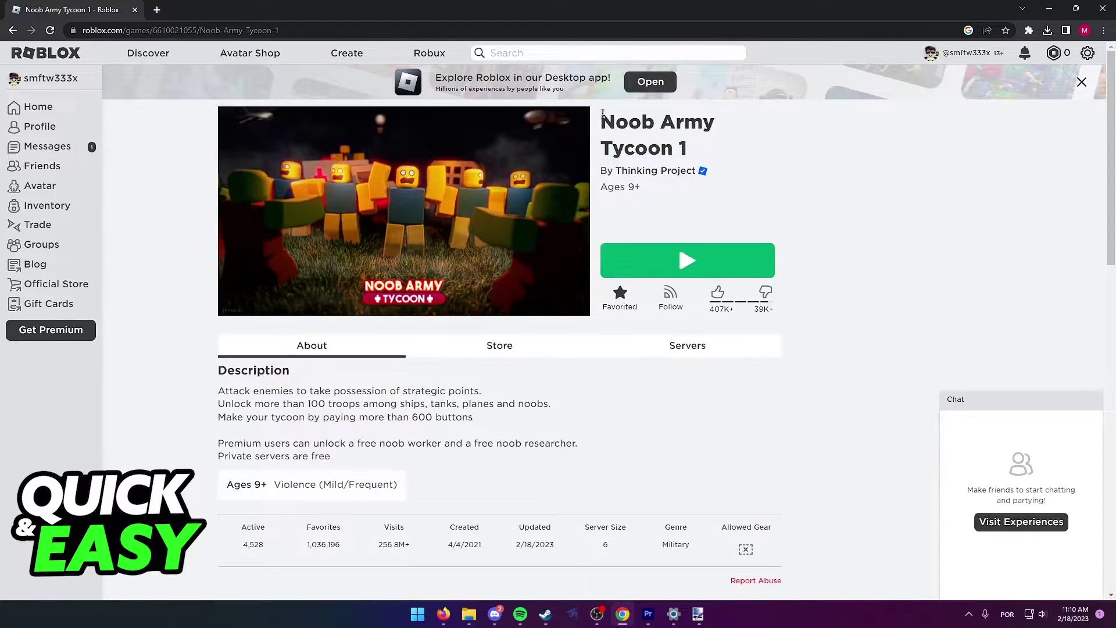
pyautogui.scroll(-2, 610, 218)
pyautogui.scroll(1, 610, 270)
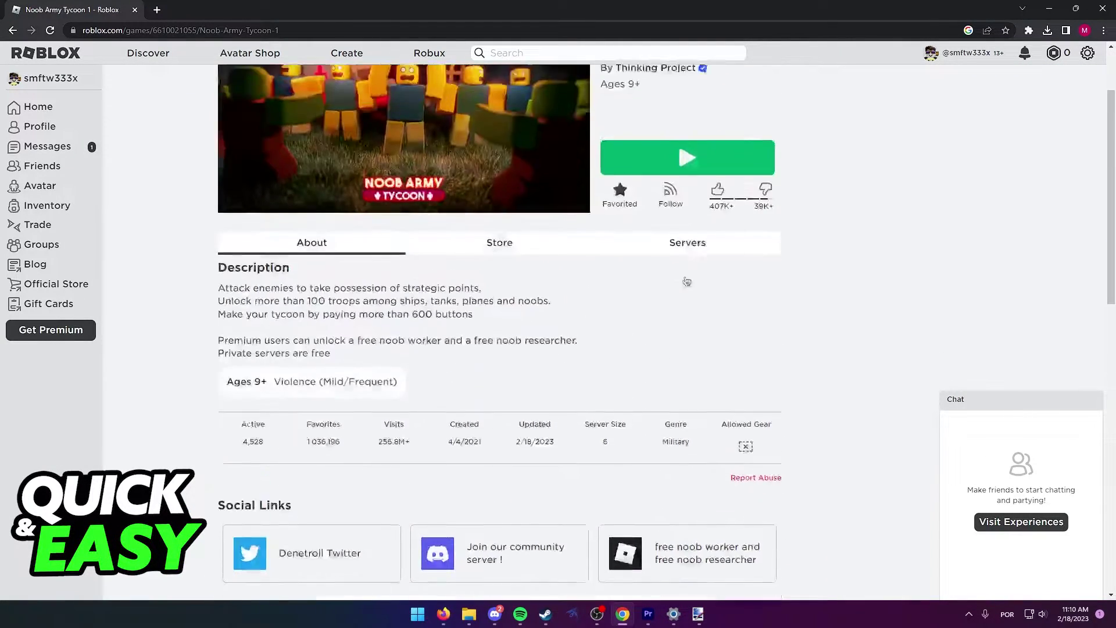
pyautogui.scroll(1, 689, 283)
pyautogui.click(711, 303)
pyautogui.scroll(-3, 436, 331)
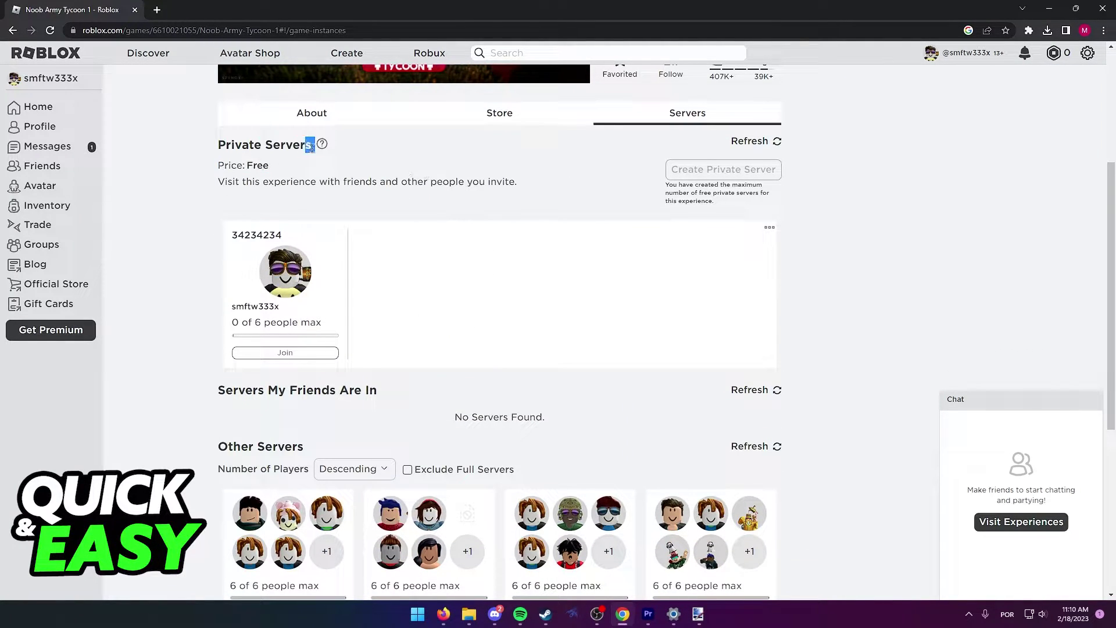
pyautogui.moveTo(312, 147); pyautogui.dragTo(331, 177)
pyautogui.click(330, 177)
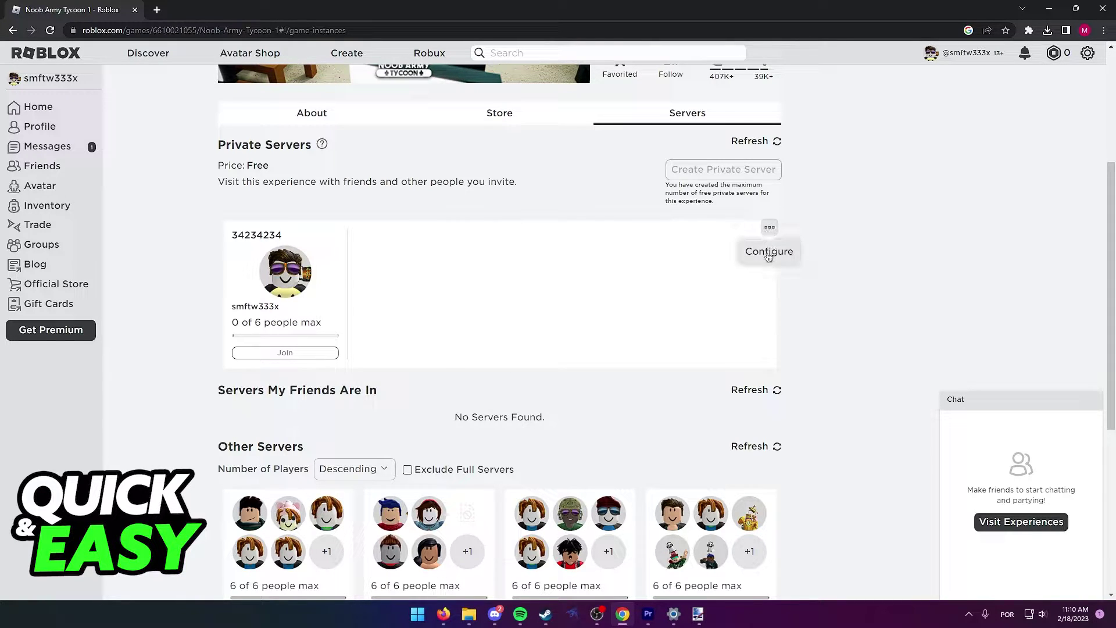
# - Choose Configure to open server 34234234's Configure Private Server page
pyautogui.click(767, 251)
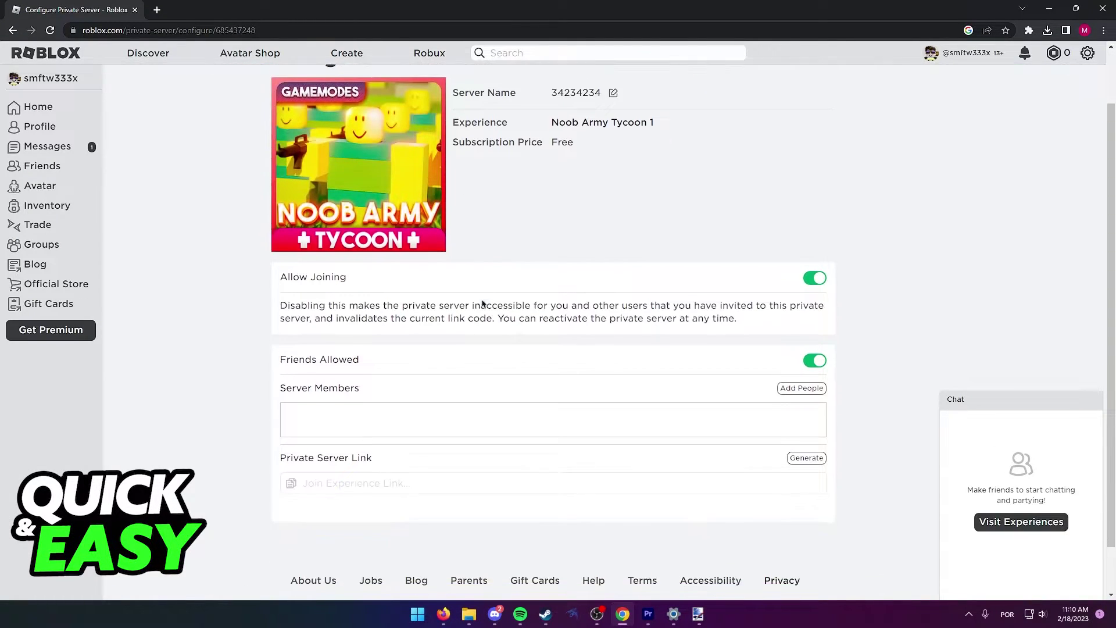
pyautogui.scroll(-2, 323, 298)
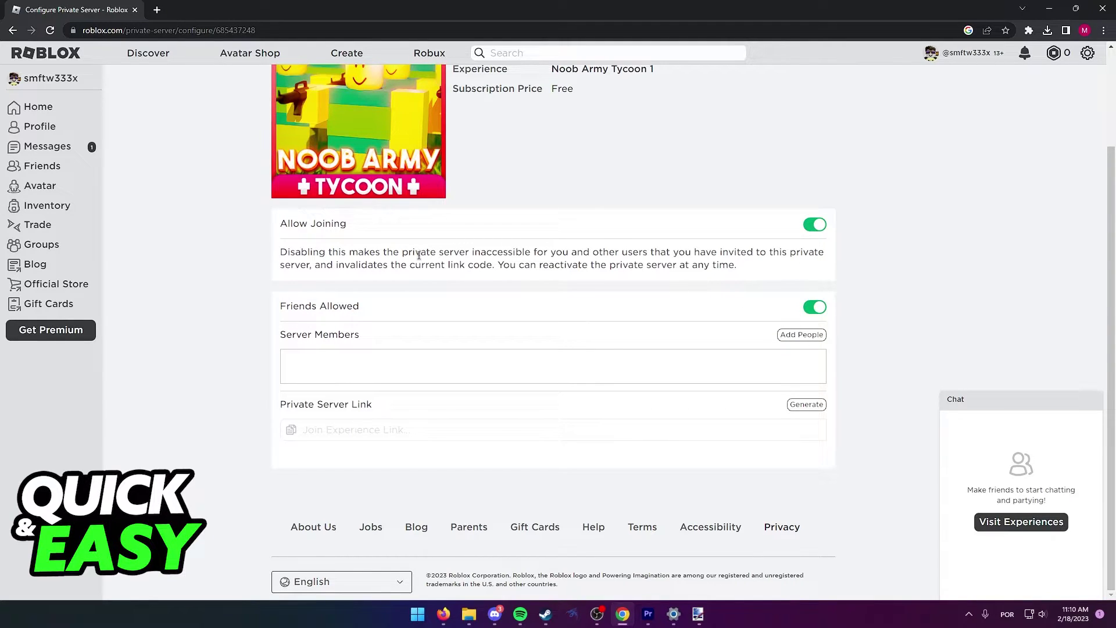
pyautogui.scroll(1, 586, 317)
pyautogui.scroll(2, 586, 316)
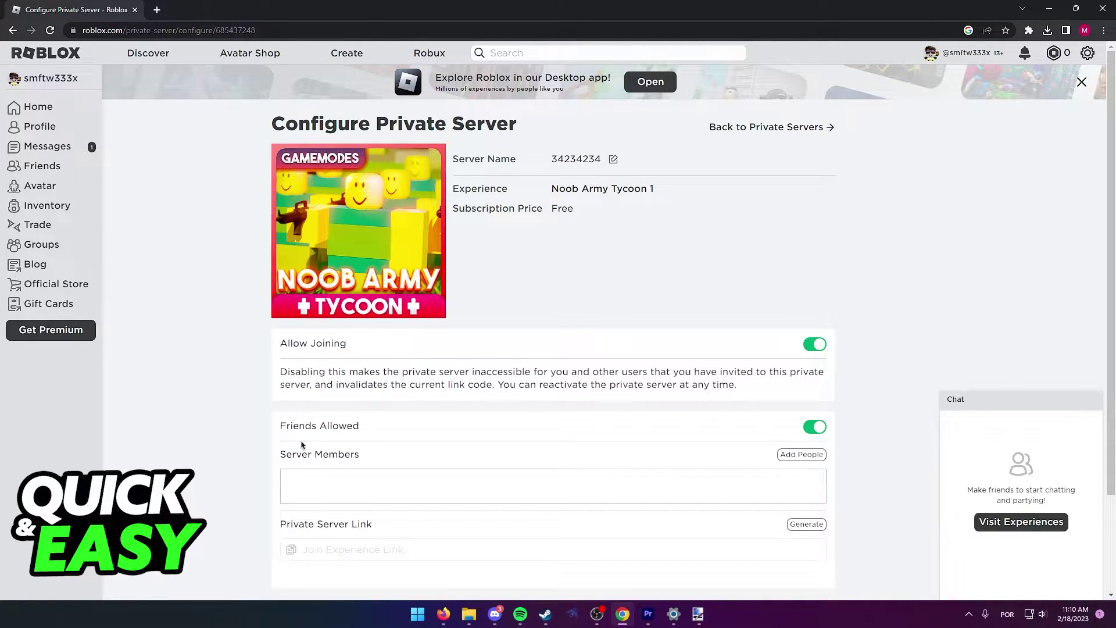
pyautogui.moveTo(278, 421); pyautogui.dragTo(427, 450)
pyautogui.click(406, 442)
pyautogui.scroll(-3, 453, 416)
pyautogui.scroll(3, 454, 416)
pyautogui.scroll(-2, 657, 365)
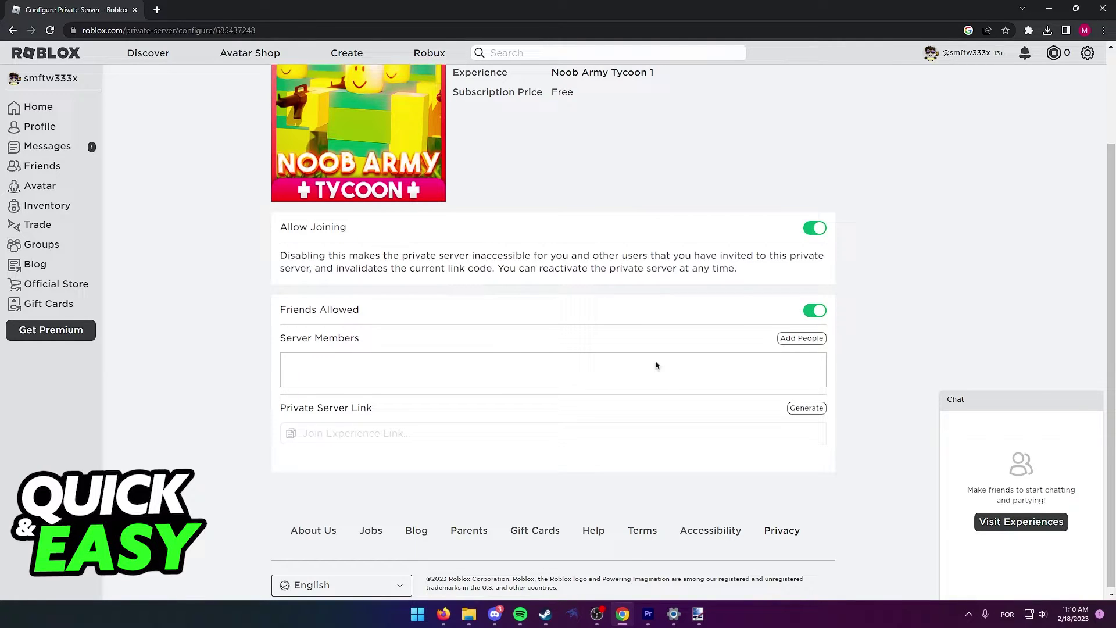
pyautogui.scroll(2, 663, 367)
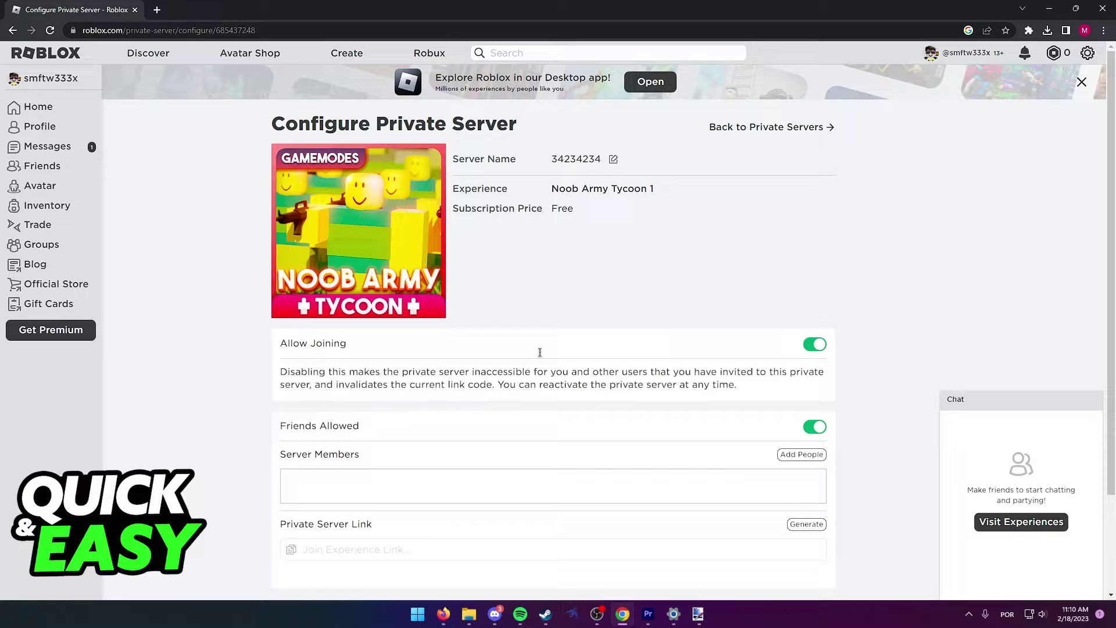
# - Switch off Allow Joining for private server 34234234, leaving friends allowed
pyautogui.click(815, 344)
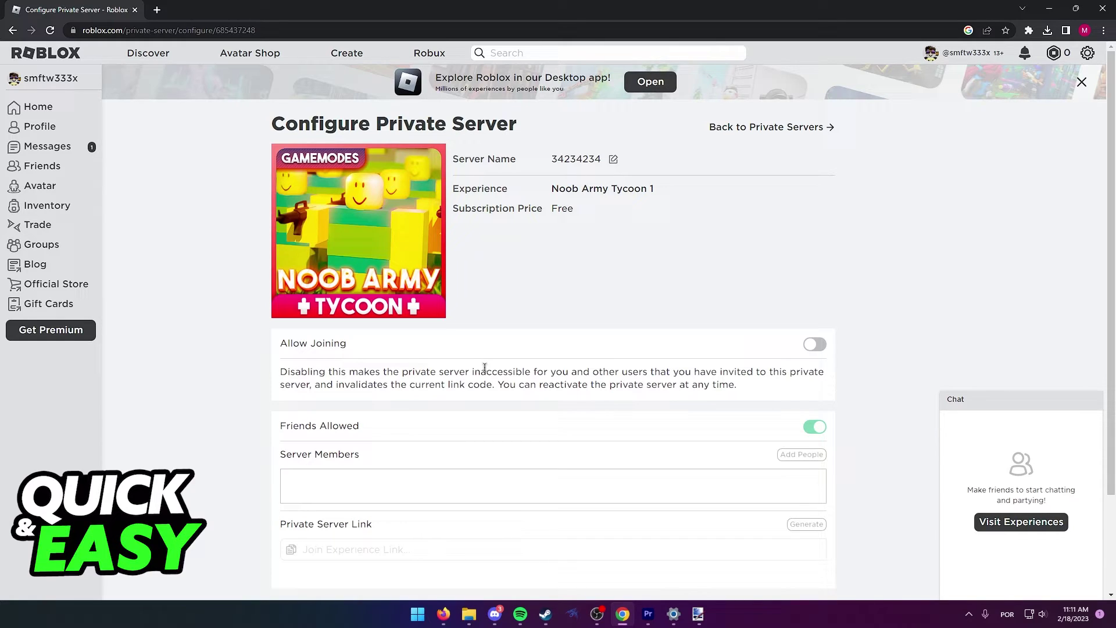
pyautogui.moveTo(274, 345); pyautogui.dragTo(792, 385)
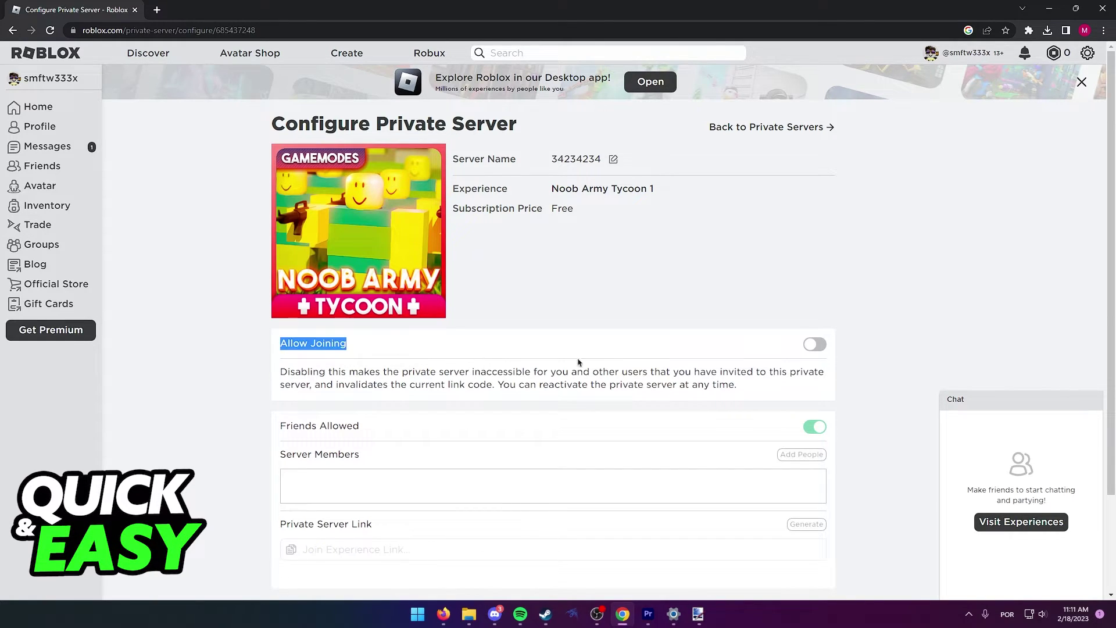
pyautogui.click(792, 386)
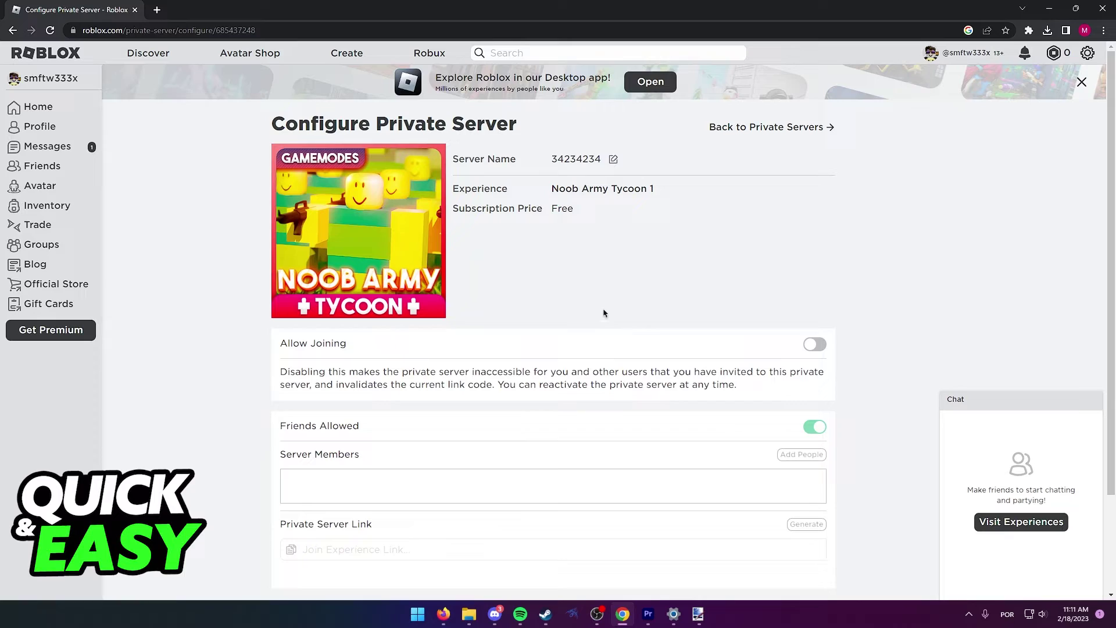